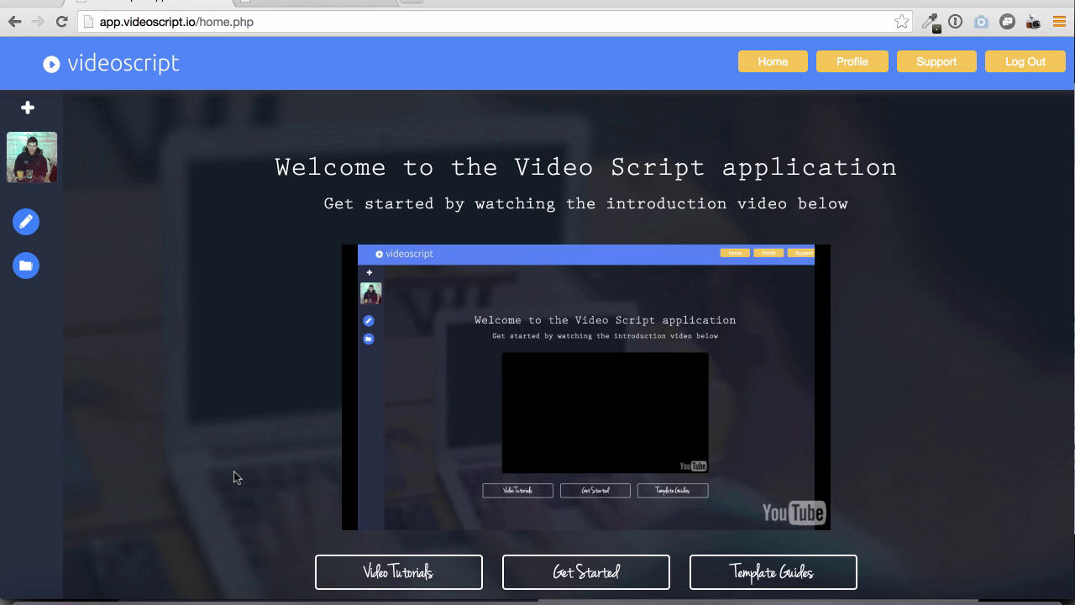
# Start a new VideoScript script named 'Online marketing'.
pyautogui.click(28, 107)
pyautogui.click(72, 244)
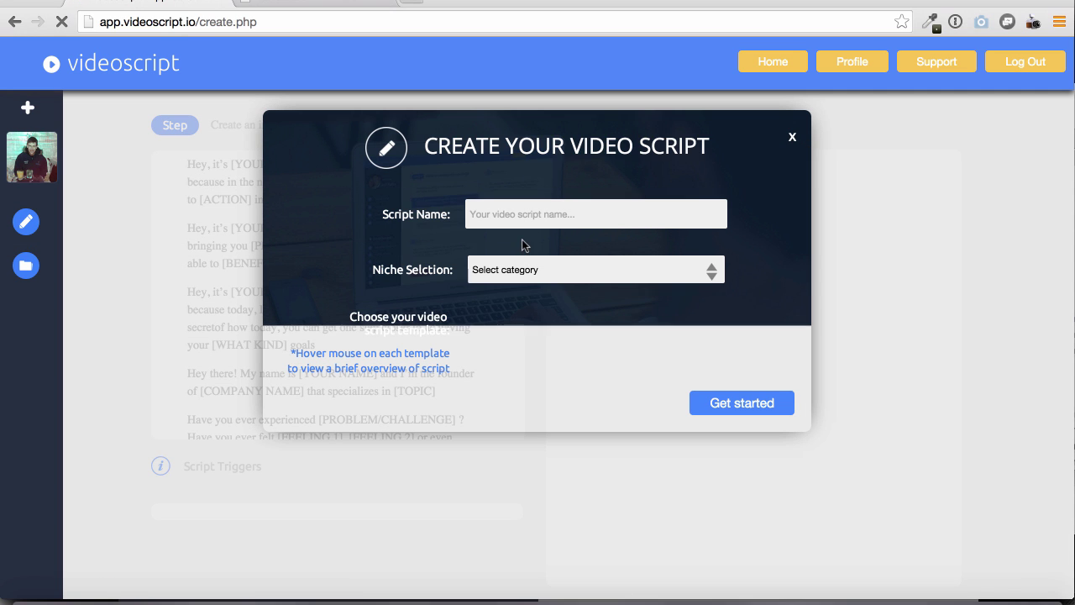
pyautogui.click(546, 218)
pyautogui.write('Online marketing')
# Choose the Online Marketing niche and script template 1.
pyautogui.click(633, 267)
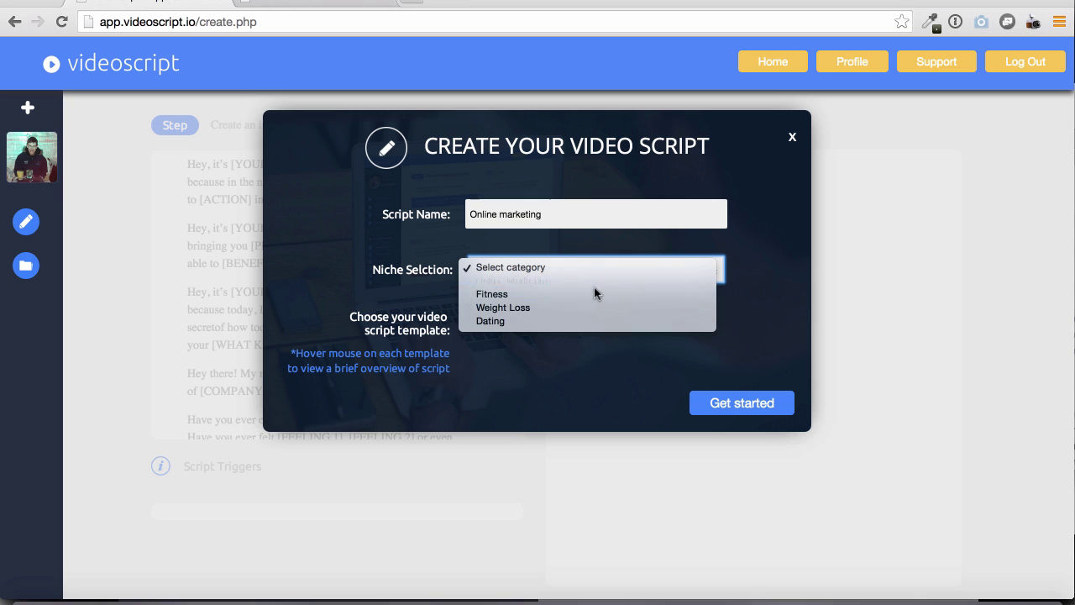
pyautogui.click(593, 277)
pyautogui.moveTo(508, 344)
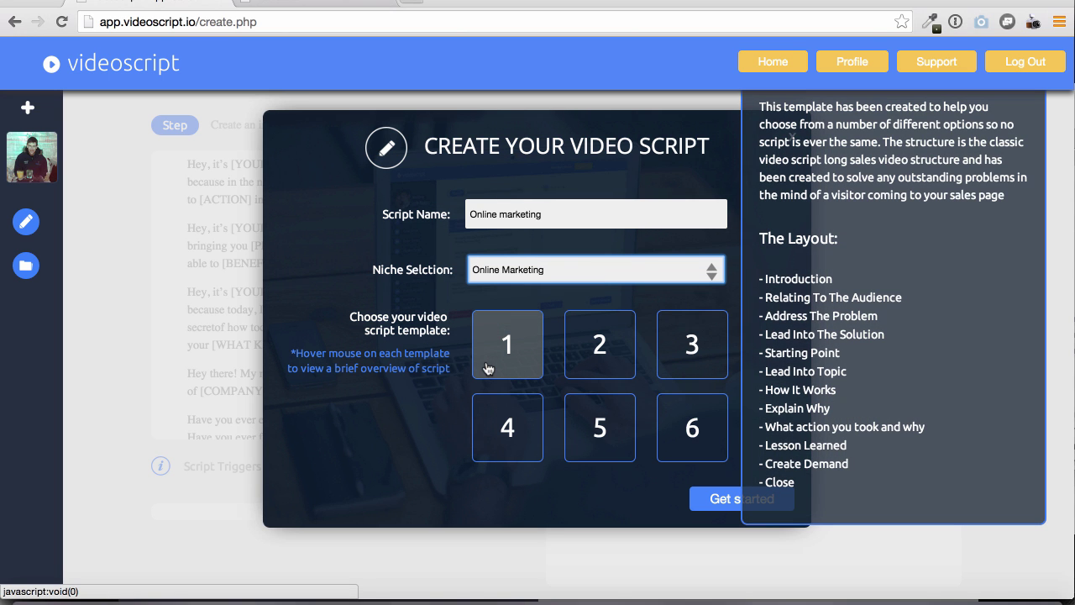
pyautogui.click(488, 368)
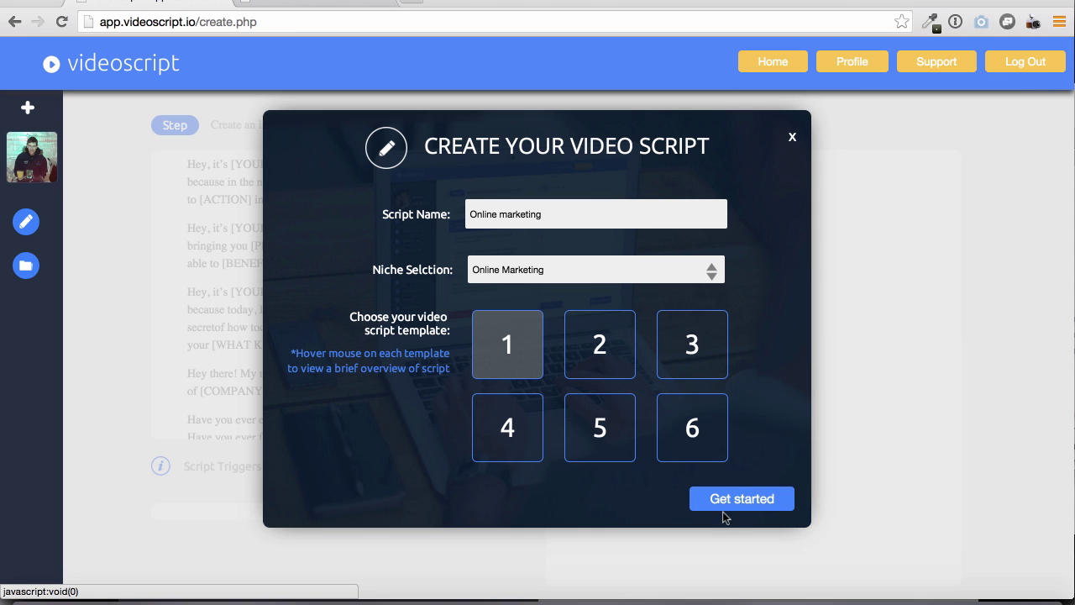
# Start the script and add the first Introduction template line.
pyautogui.click(733, 512)
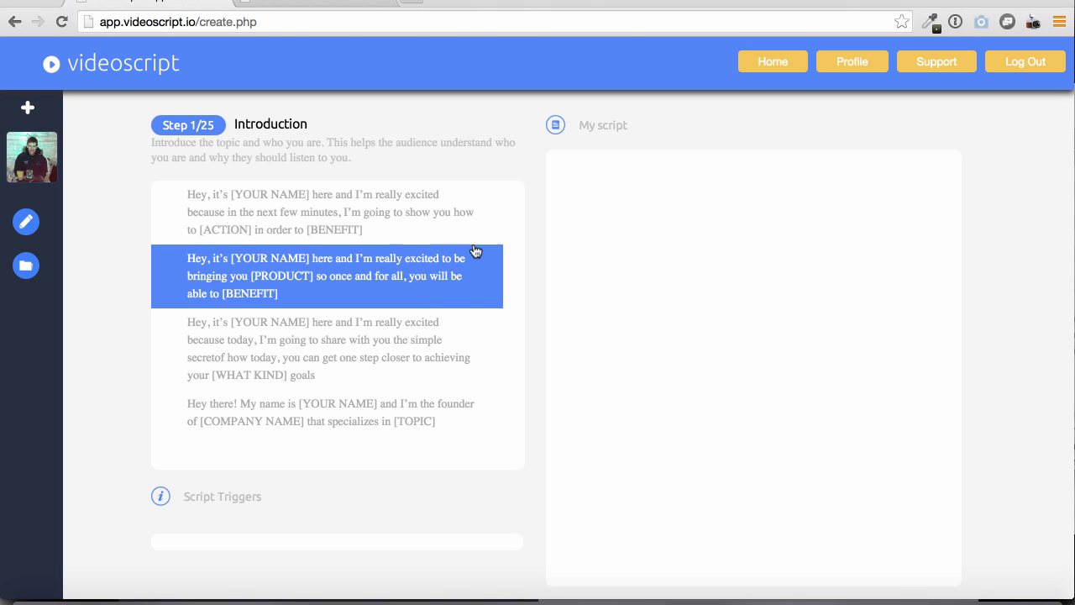
pyautogui.click(413, 228)
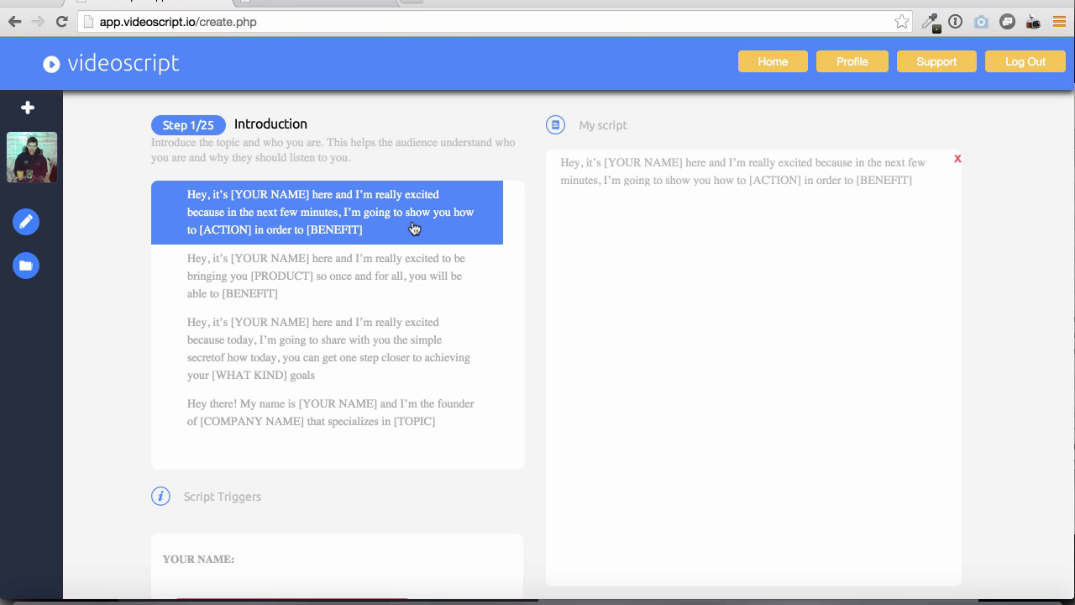
pyautogui.scroll(-2, 593, 422)
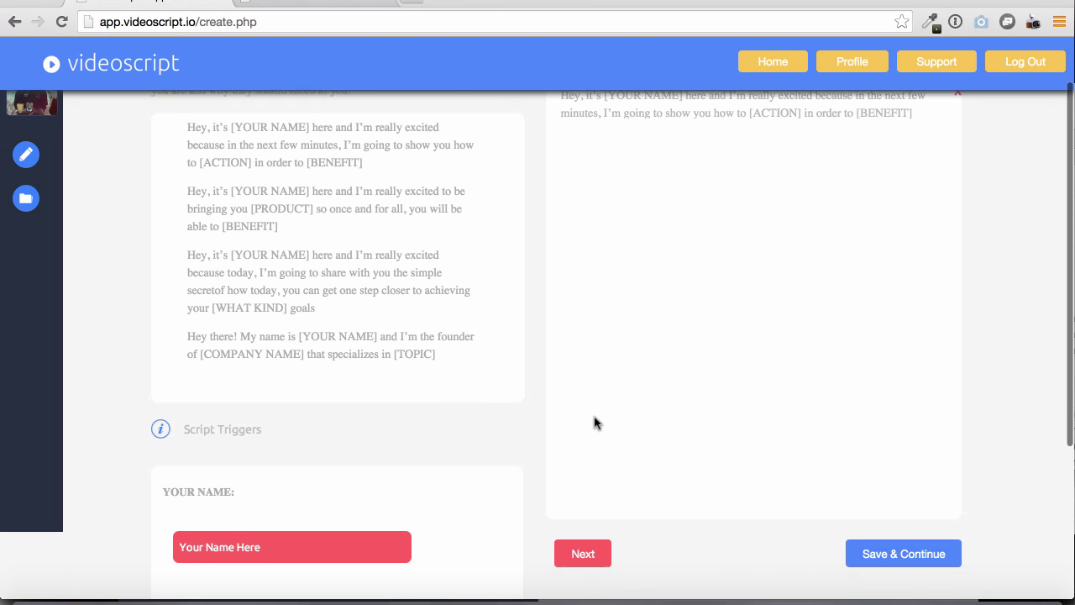
pyautogui.scroll(-1, 594, 423)
# Enter 'Sam Bakker' as the YOUR NAME trigger.
pyautogui.click(343, 515)
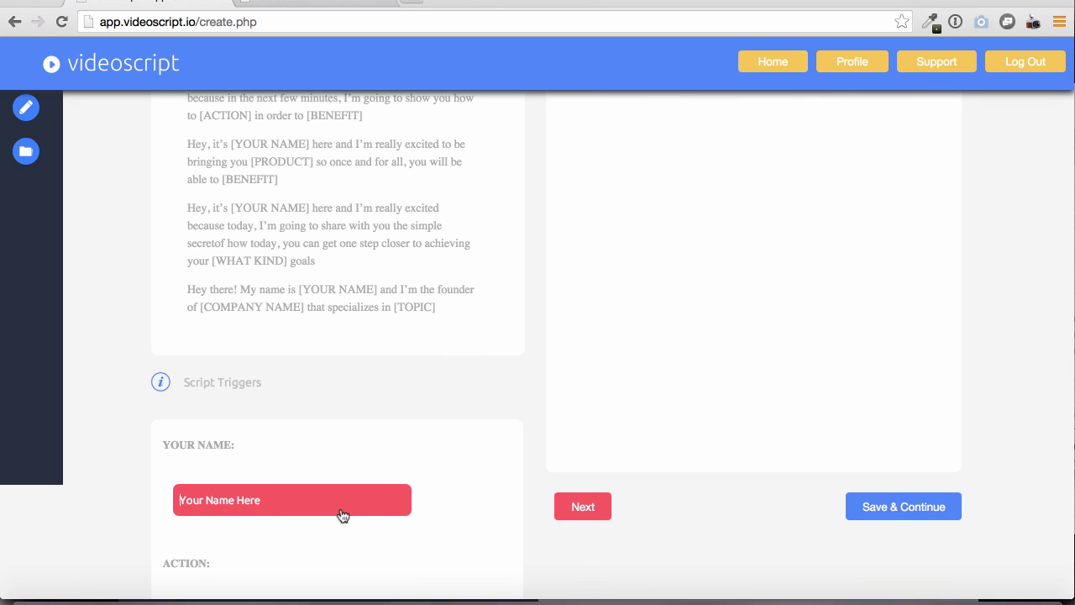
pyautogui.scroll(1, 425, 490)
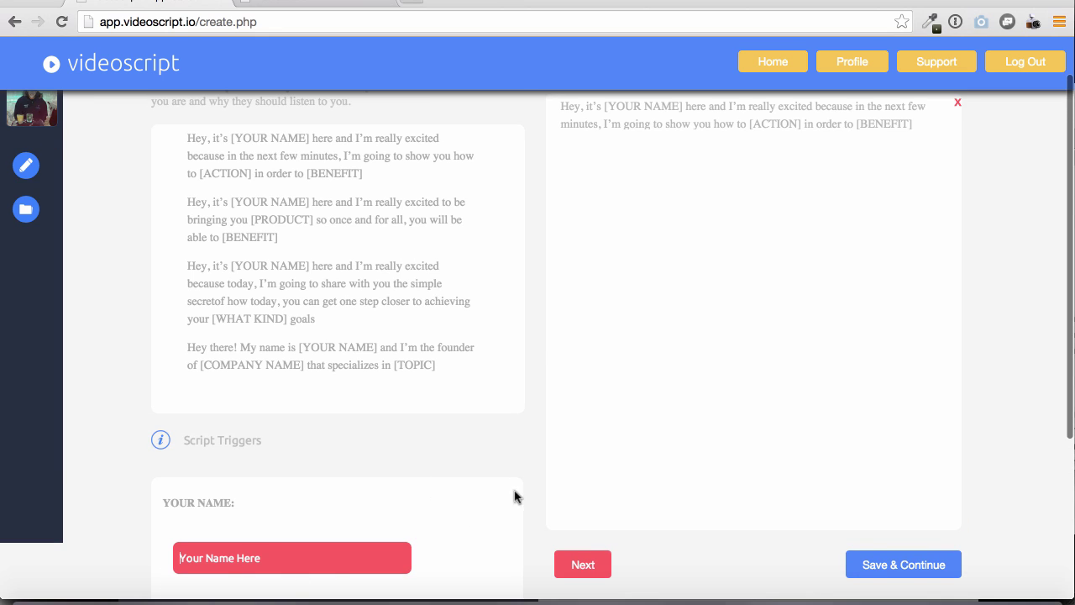
pyautogui.scroll(1, 593, 454)
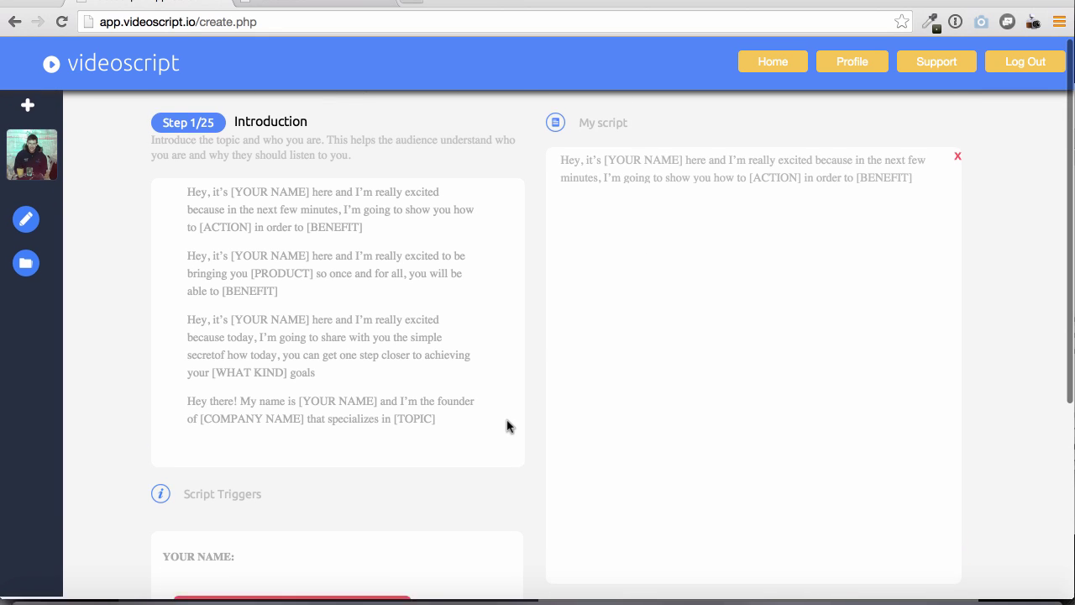
pyautogui.scroll(-4, 507, 425)
pyautogui.click(328, 375)
pyautogui.write('Sam Bakker')
# Enter 'making money with explandio' as the ACTION trigger.
pyautogui.click(312, 500)
pyautogui.write('Mak')
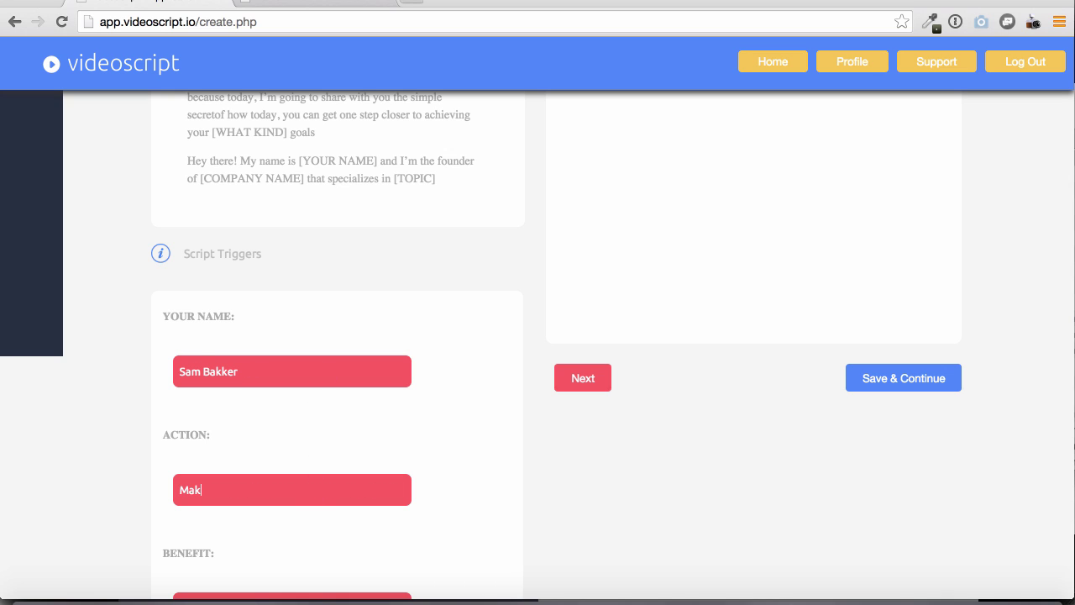
pyautogui.press('BackSpace')
pyautogui.press('BackSpace')
pyautogui.press('BackSpace')
pyautogui.write('making money with el')
pyautogui.press('BackSpace')
pyautogui.write('xplandio')
# Enter 'so I can have the lifestyle I want' as the BENEFIT trigger.
pyautogui.scroll(-2, 310, 501)
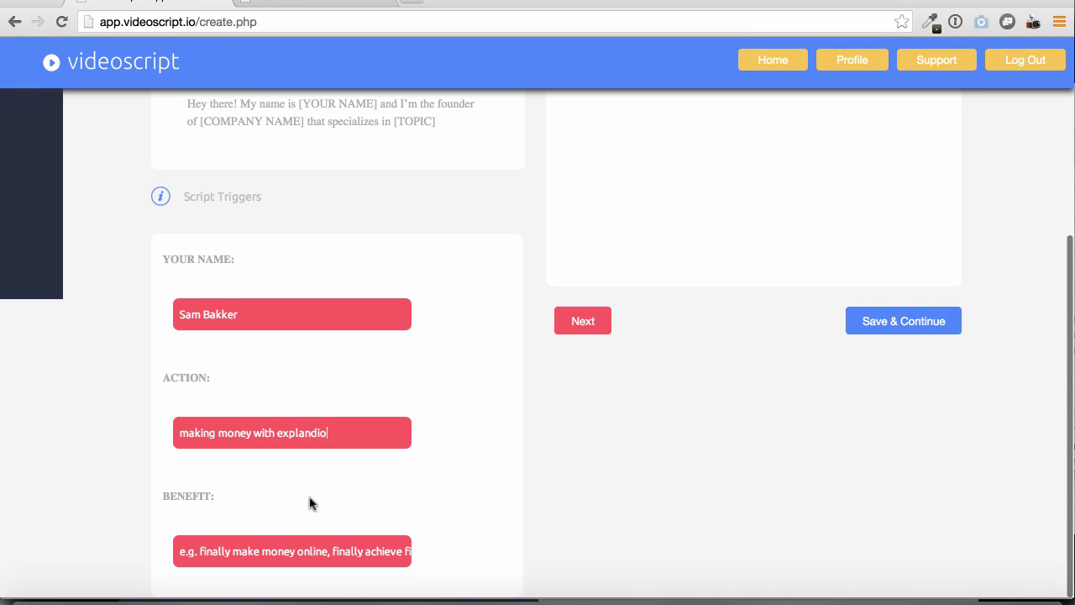
pyautogui.click(276, 563)
pyautogui.write('so')
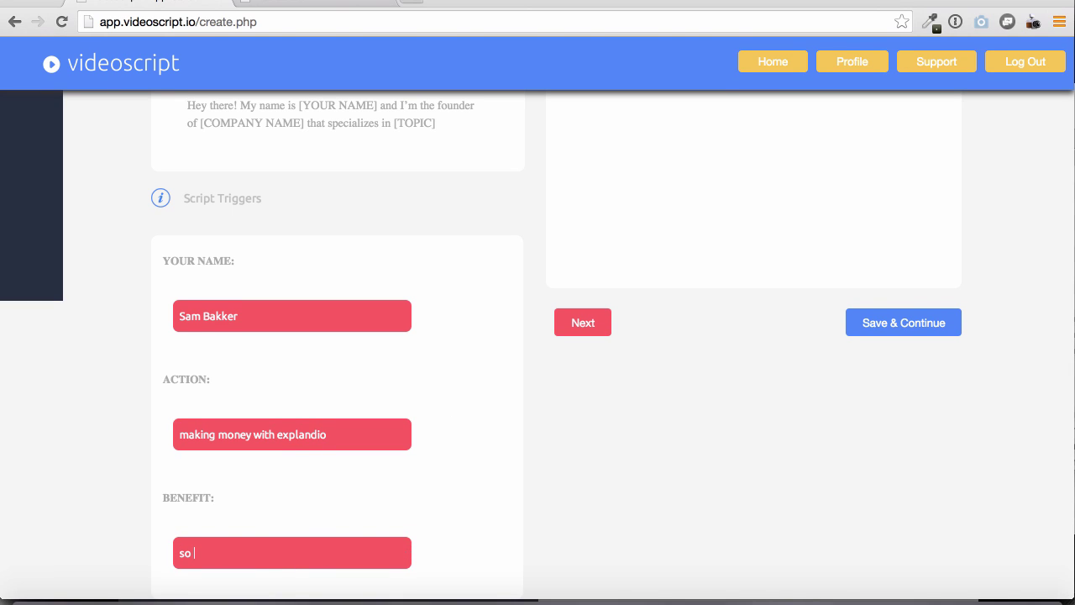
pyautogui.write(' I can have ')
pyautogui.write('the lifestyle I want')
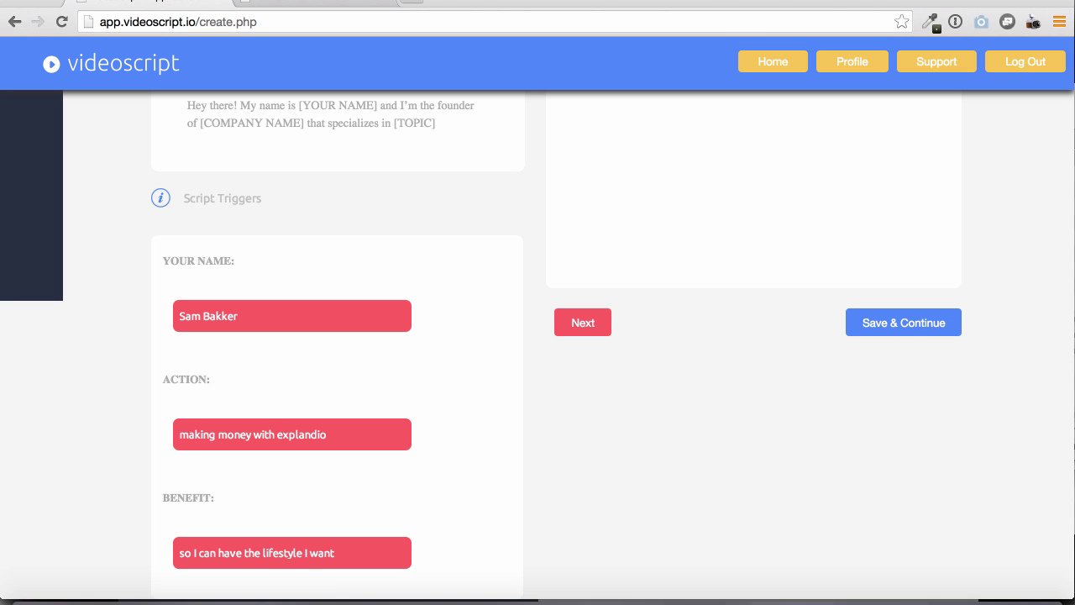
pyautogui.scroll(3, 631, 361)
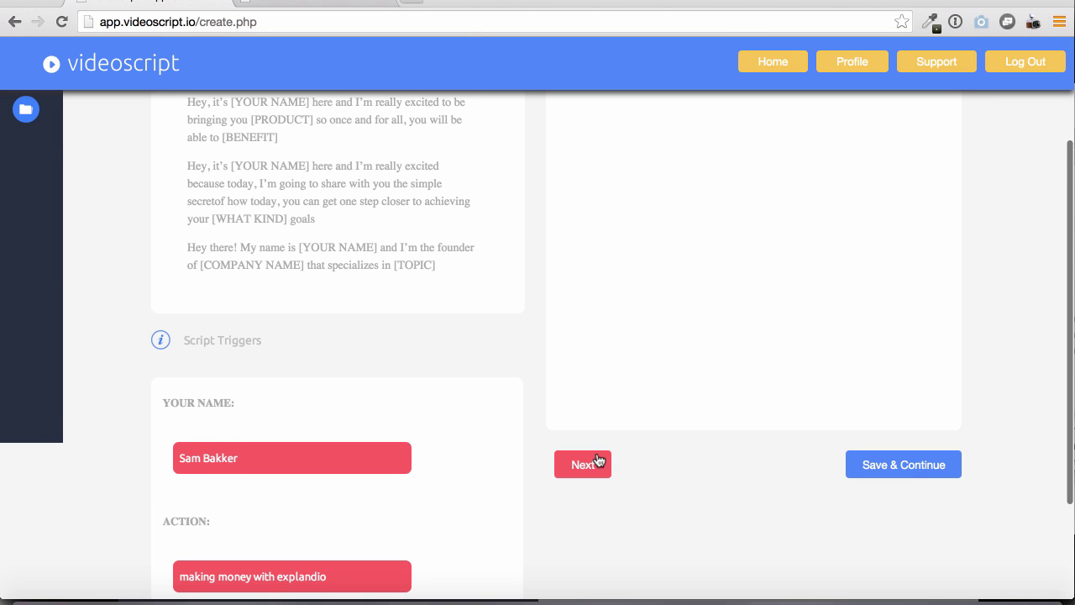
# Add the audience-question paragraph from Relating To The Audience, deleting the blank line above it.
pyautogui.click(599, 460)
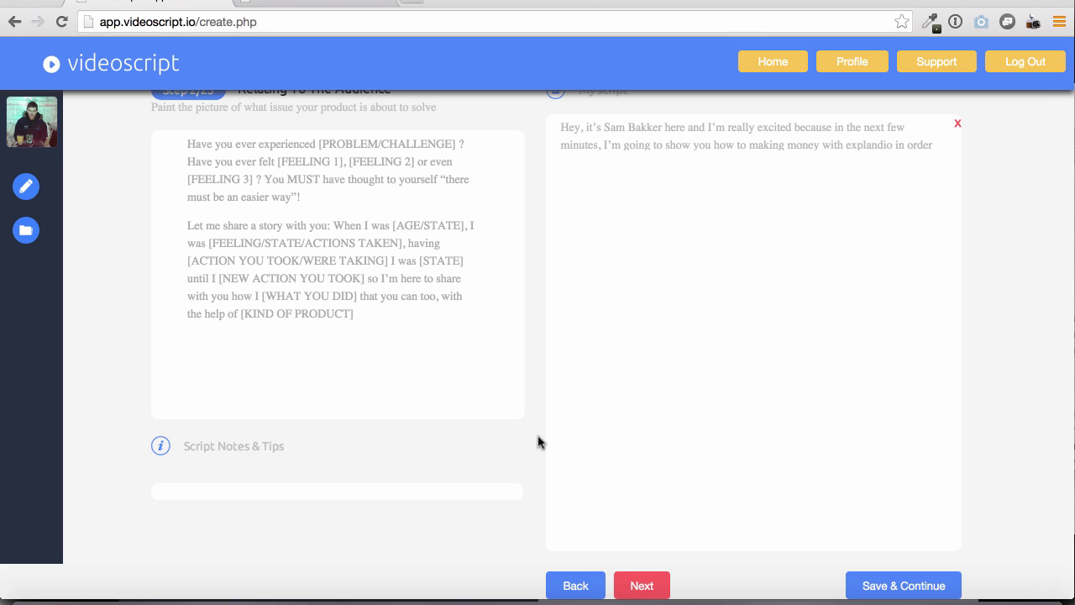
pyautogui.click(437, 178)
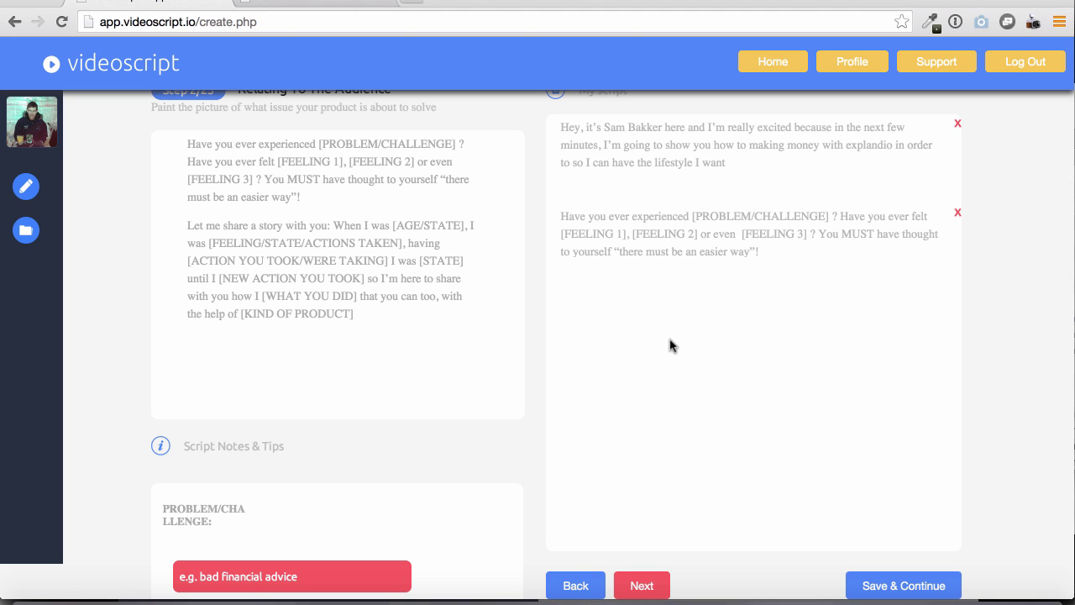
pyautogui.scroll(1, 670, 345)
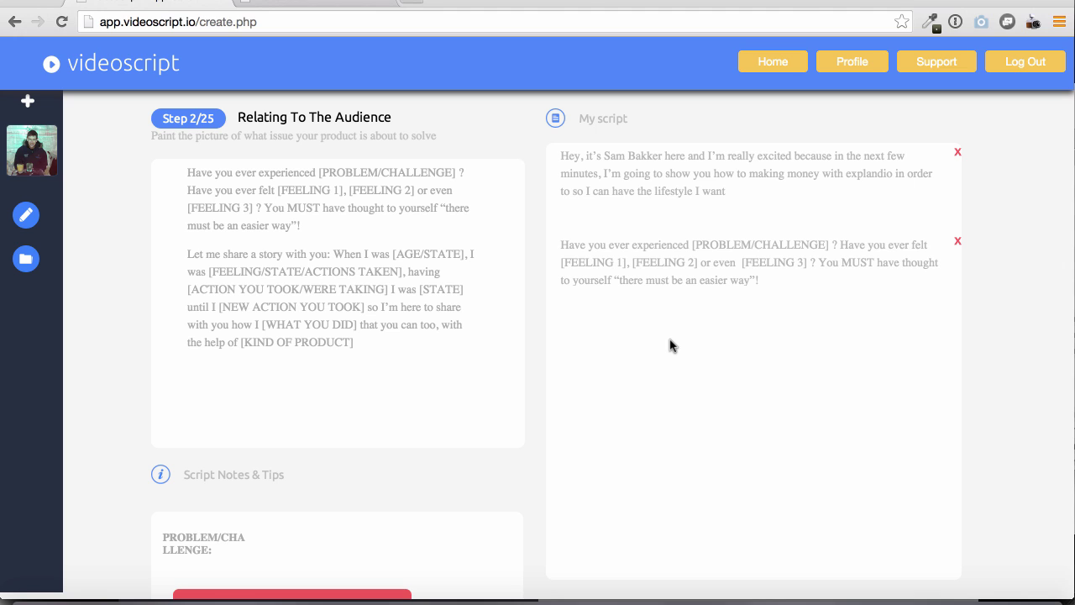
pyautogui.click(630, 216)
pyautogui.press('BackSpace')
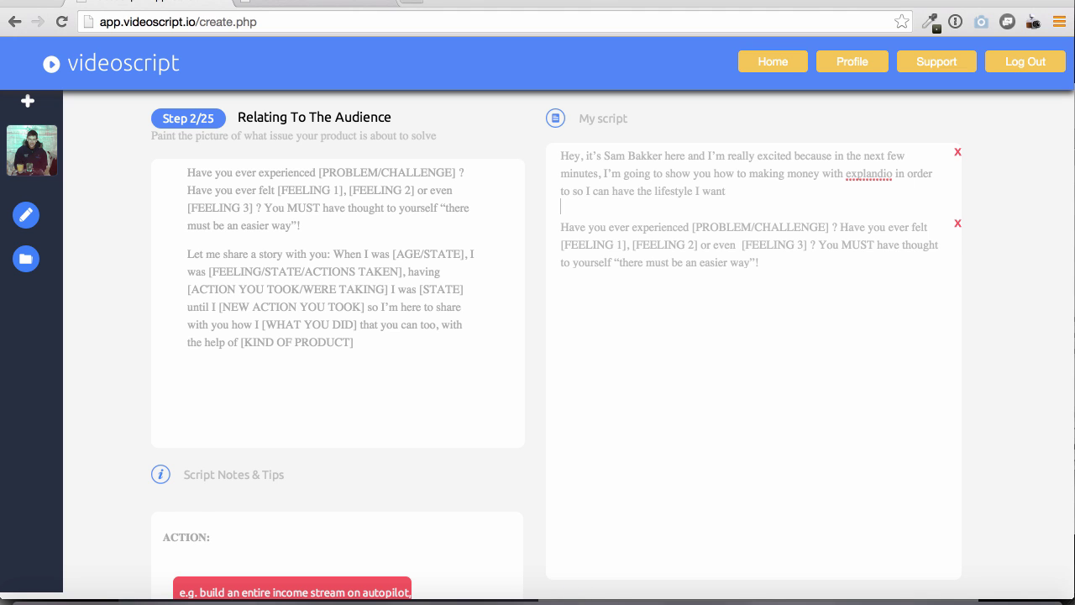
pyautogui.press('BackSpace')
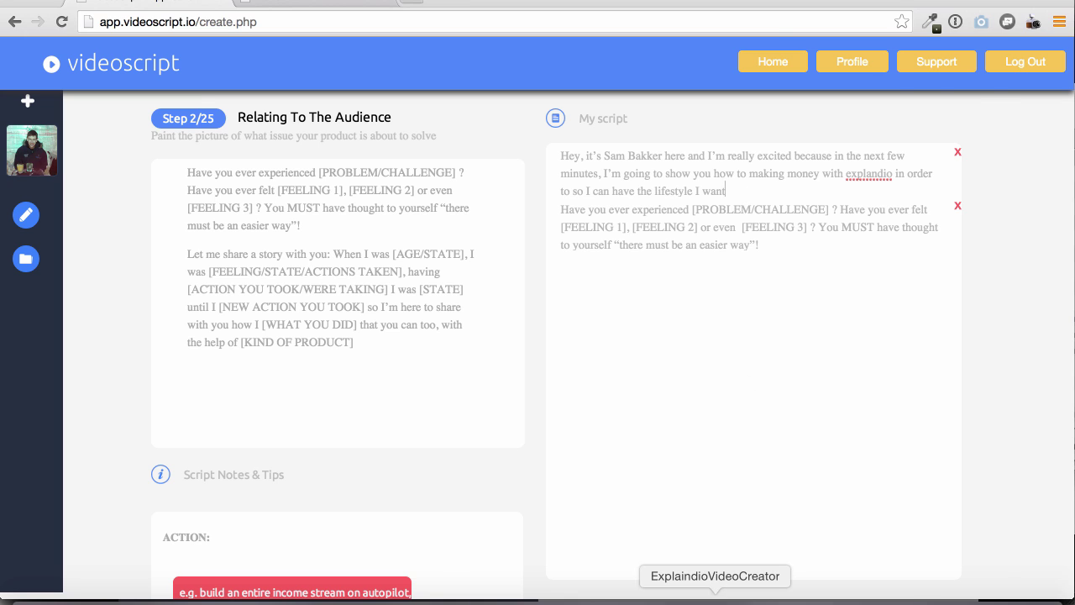
# Preview brush-stroke background overlays on Explaindio's title slide, then reset the overlay to 1.
pyautogui.click(715, 598)
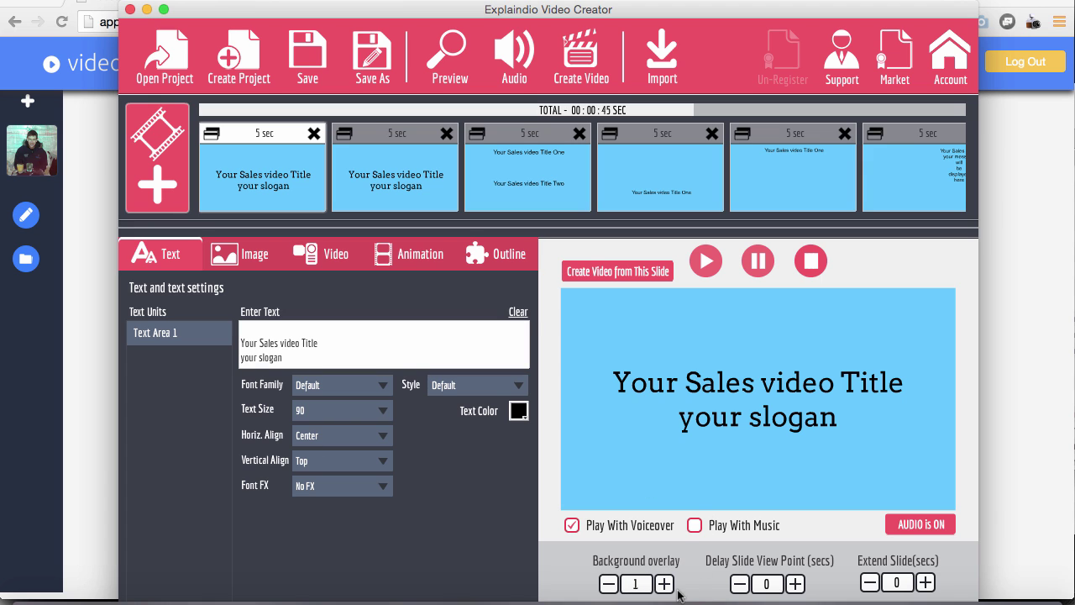
pyautogui.click(664, 584)
pyautogui.click(665, 584)
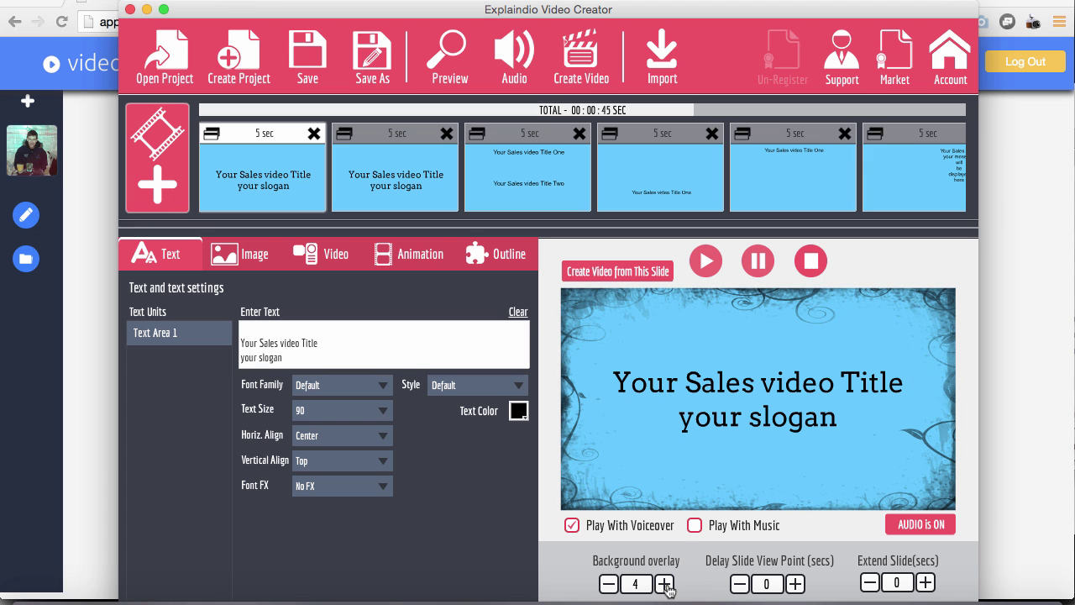
pyautogui.click(610, 584)
pyautogui.click(609, 584)
pyautogui.click(609, 584)
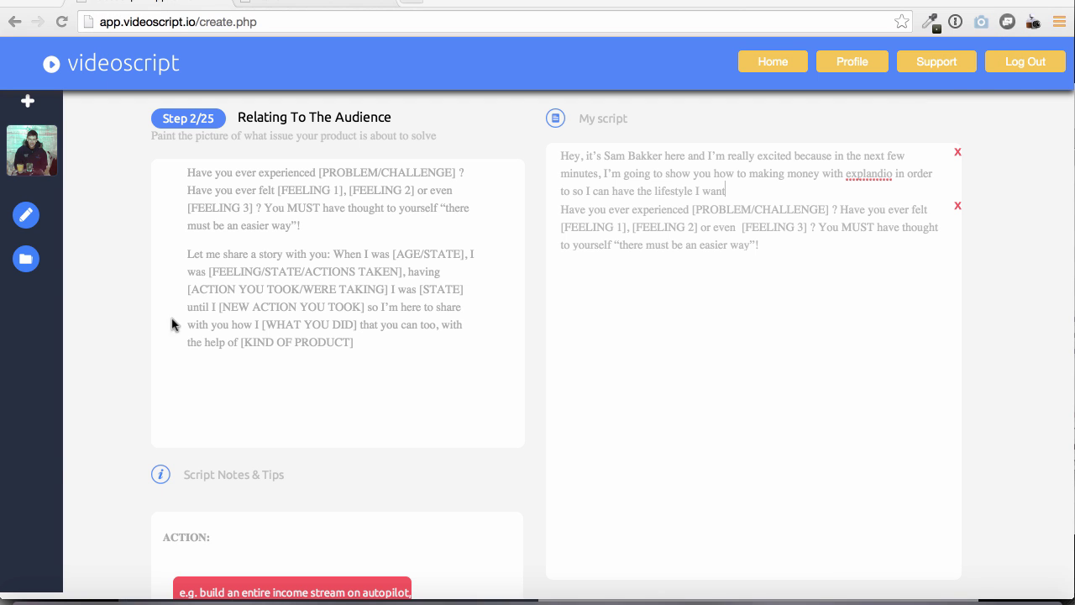
# Select the script's opening sentence up to 'I'm going' in VideoScript.
pyautogui.click(106, 339)
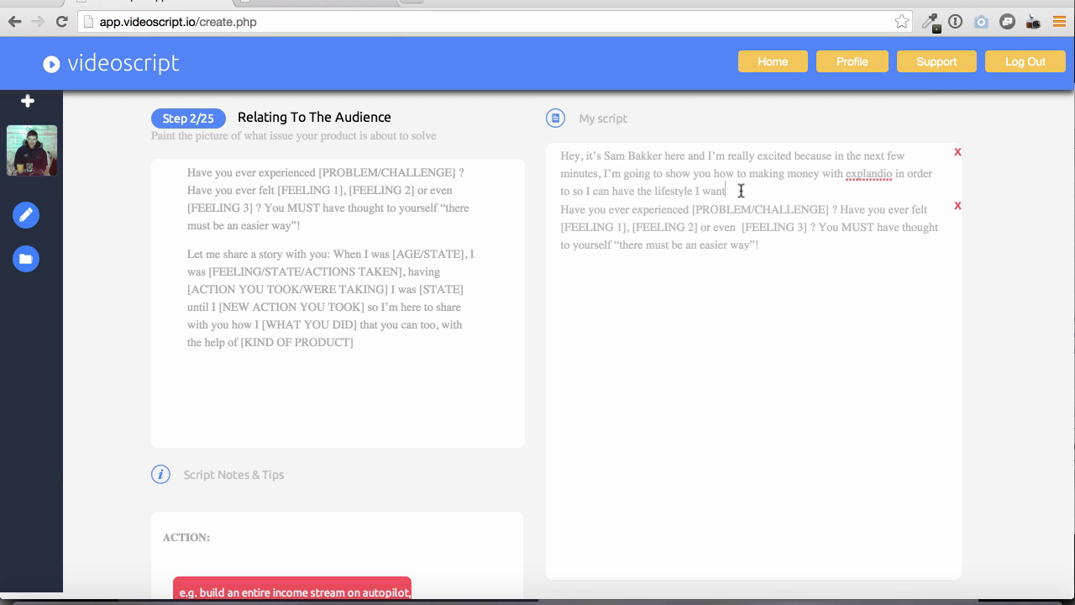
pyautogui.moveTo(728, 191); pyautogui.dragTo(557, 156)
pyautogui.click(672, 209)
pyautogui.moveTo(651, 174); pyautogui.dragTo(561, 155)
pyautogui.press('super+c')
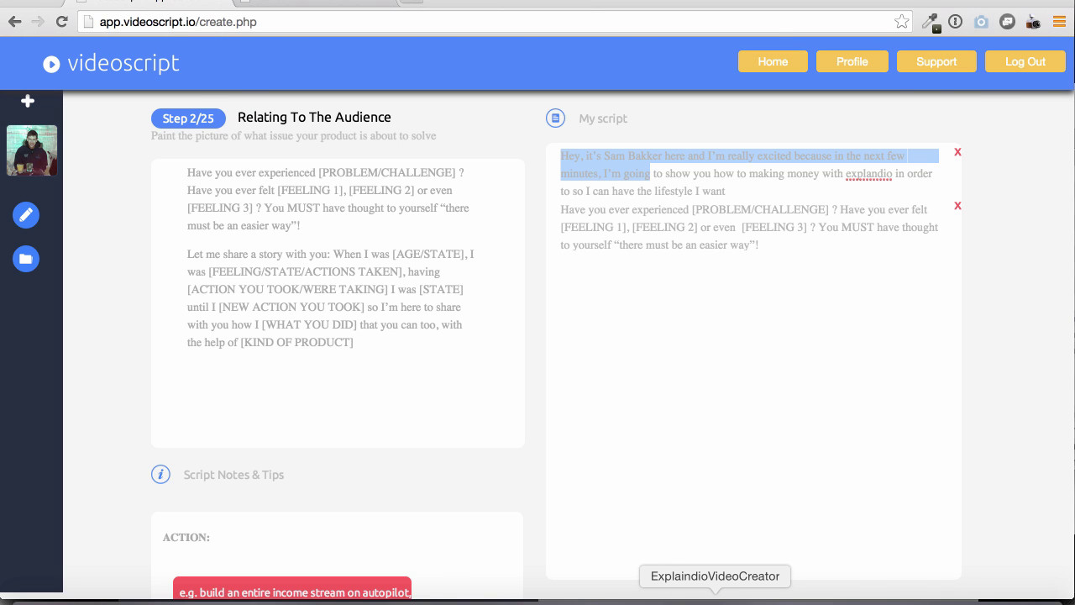
# Paste the opening sentence onto slide 1, removing its second half.
pyautogui.click(715, 599)
pyautogui.moveTo(294, 357); pyautogui.dragTo(228, 343)
pyautogui.press('super+v')
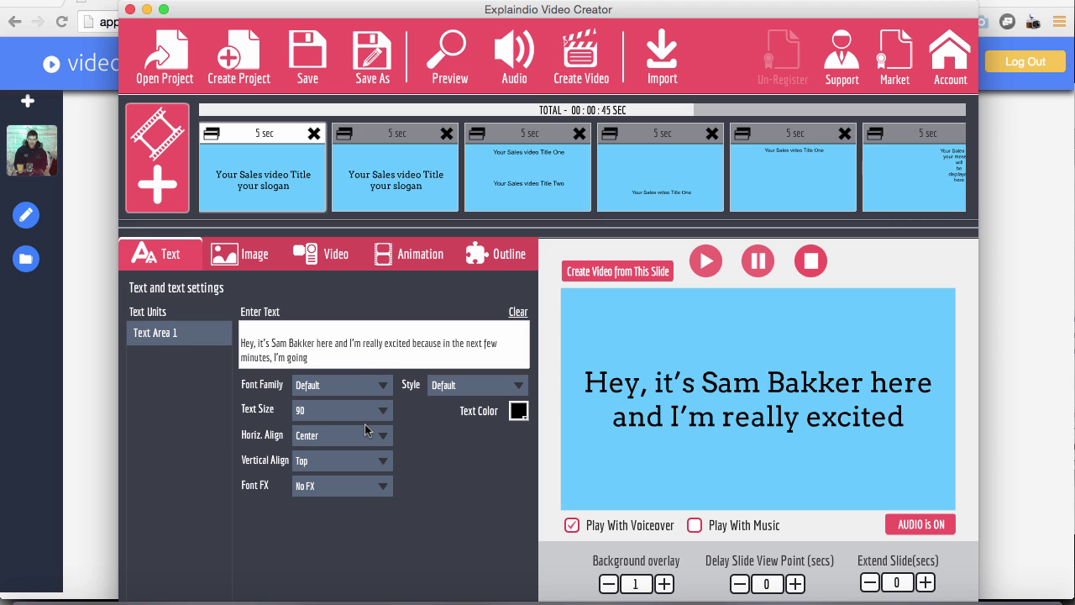
pyautogui.moveTo(358, 361); pyautogui.dragTo(412, 346)
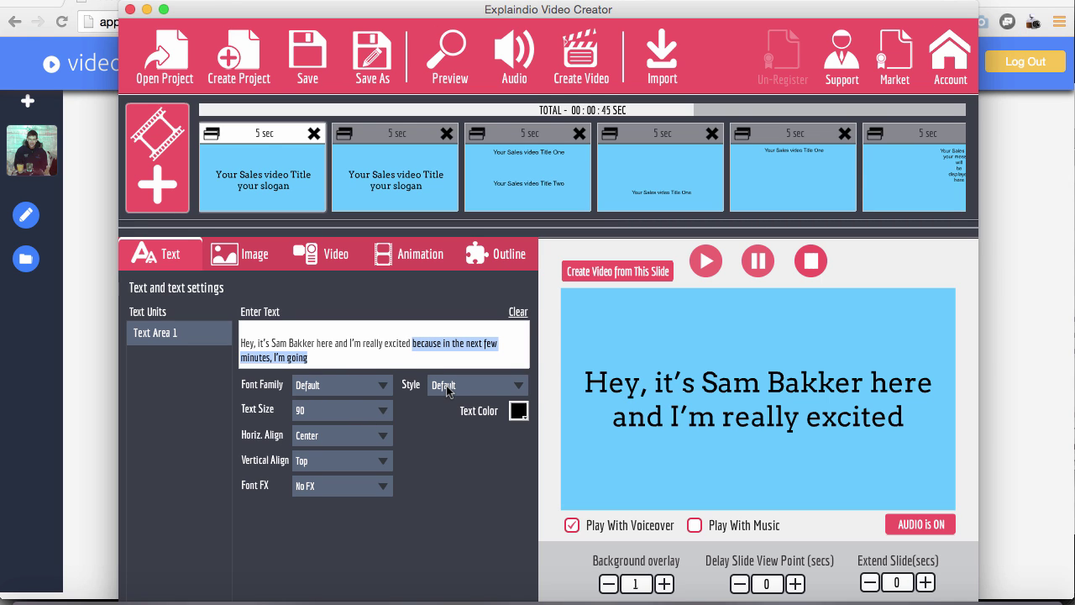
pyautogui.press('BackSpace')
# Paste the sentence's second half into slide 2's text.
pyautogui.click(424, 192)
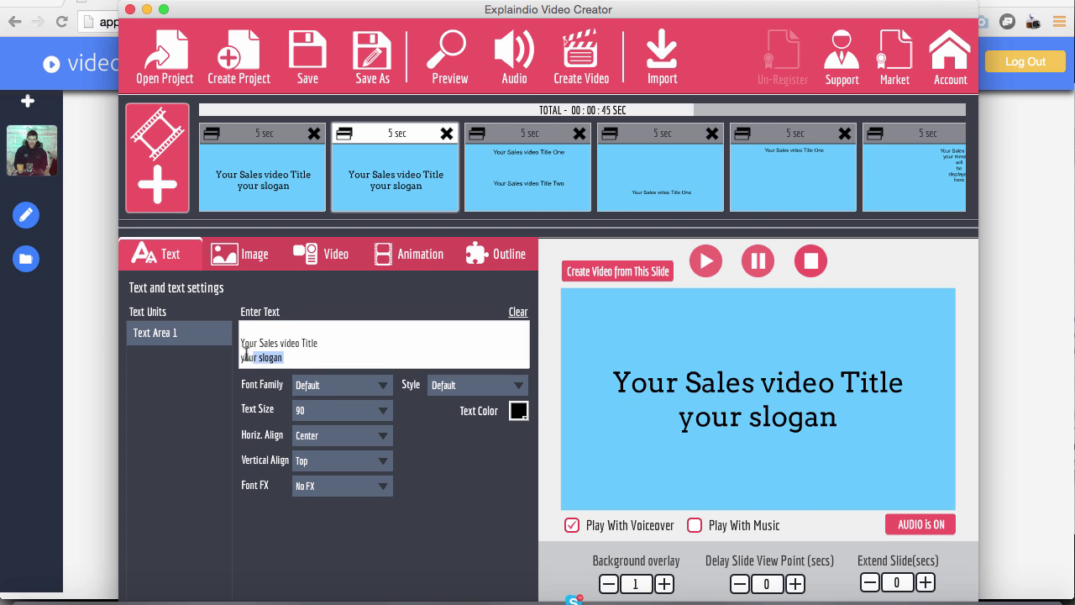
pyautogui.moveTo(285, 359); pyautogui.dragTo(241, 328)
pyautogui.write('because in the next few minutes, I’m going')
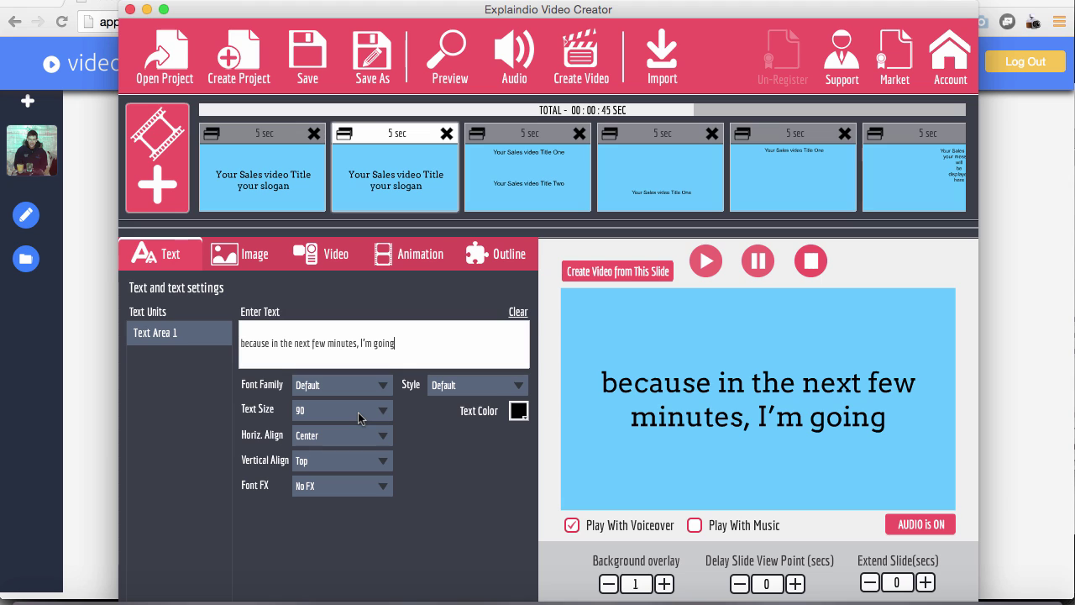
pyautogui.press('Return')
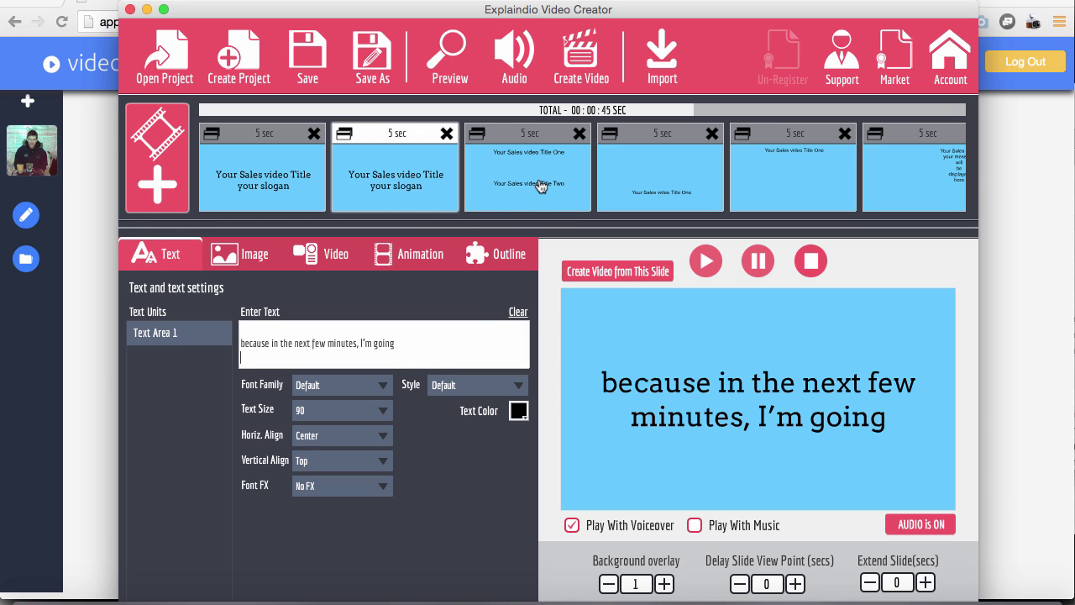
pyautogui.click(541, 186)
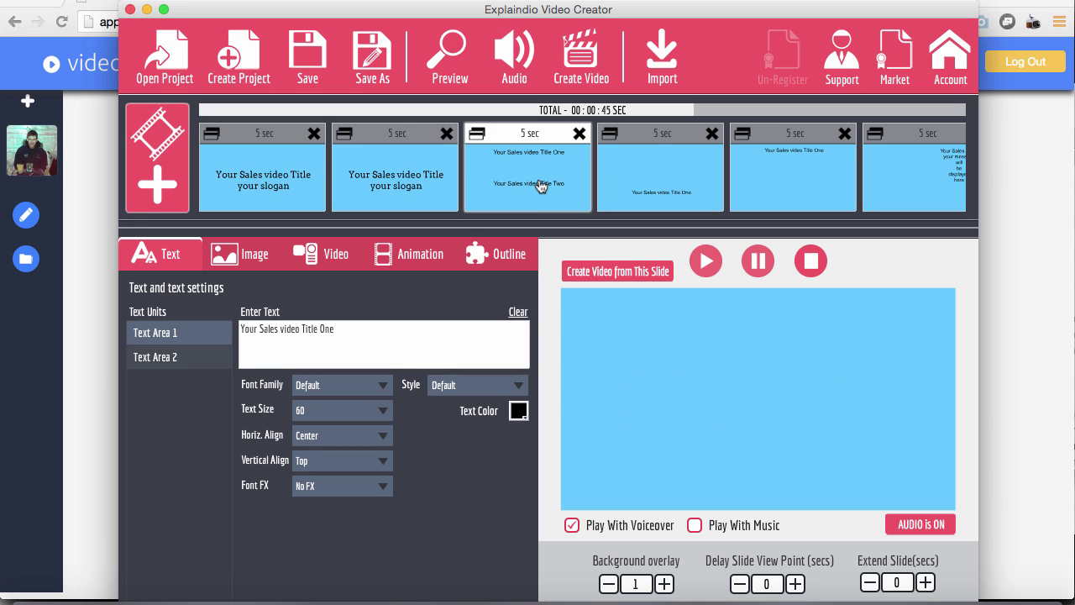
# Paste the 'making money with explandio' phrase into slide 3's first text area.
pyautogui.click(101, 314)
pyautogui.click(732, 181)
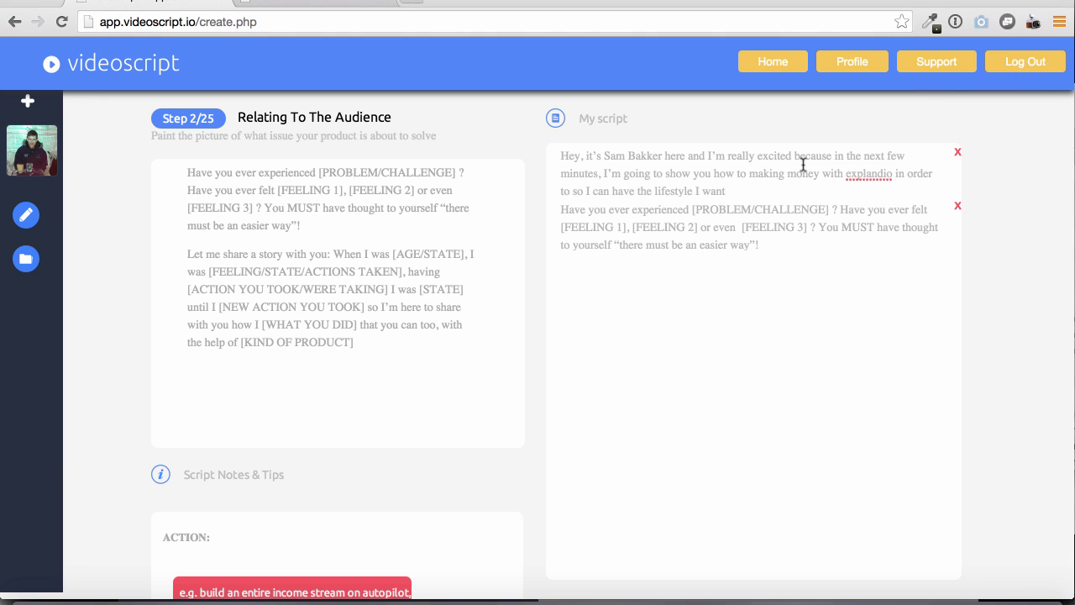
pyautogui.moveTo(893, 173); pyautogui.dragTo(717, 171)
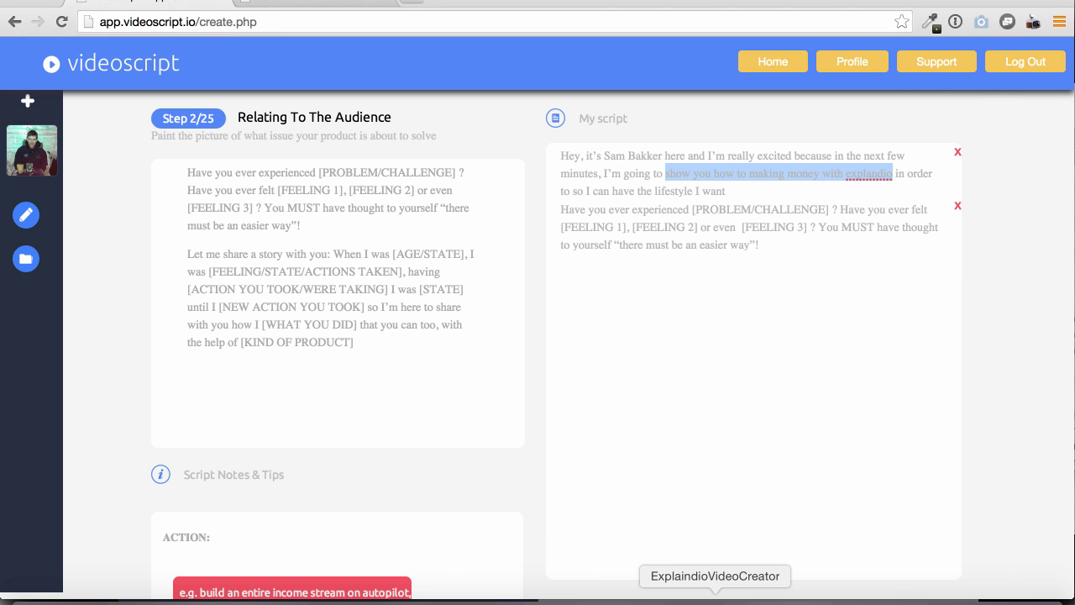
pyautogui.click(715, 598)
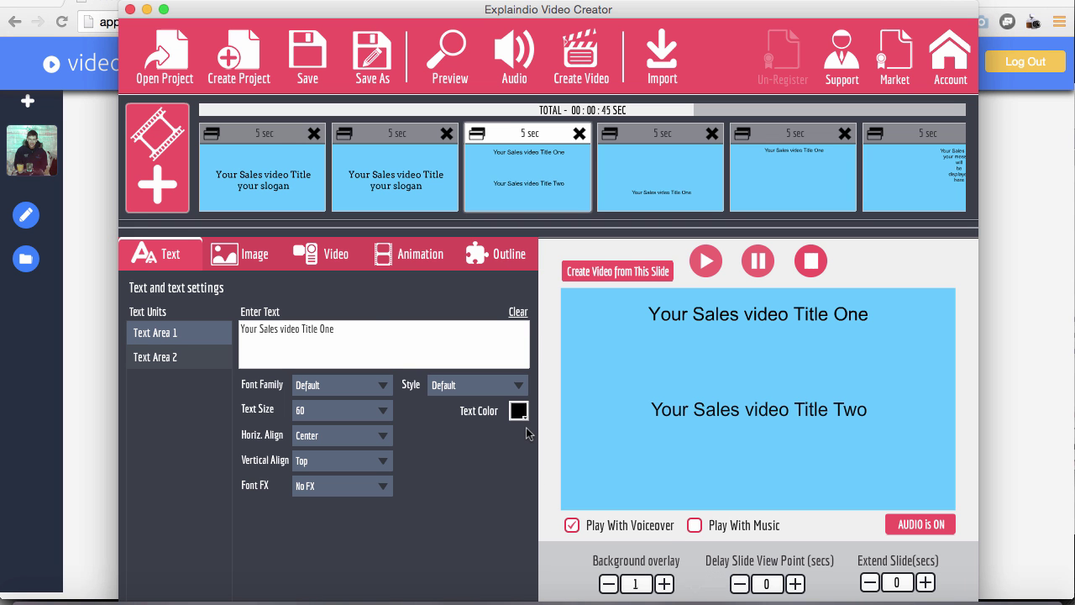
pyautogui.tripleClick(365, 334)
pyautogui.write('show you how to making money with explandio')
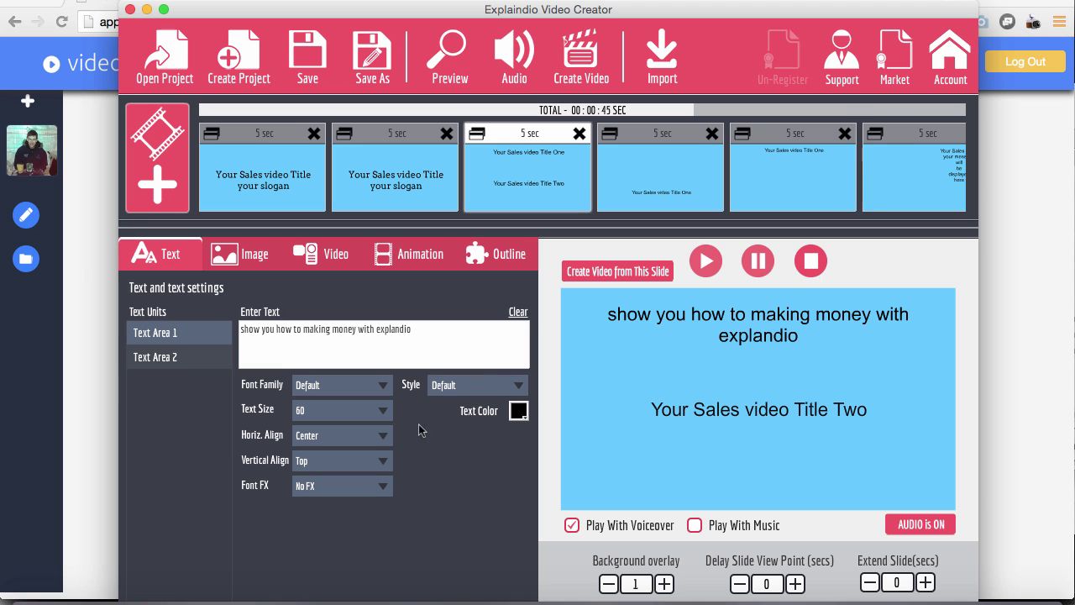
# Set slide 1's text size to 60.
pyautogui.click(300, 200)
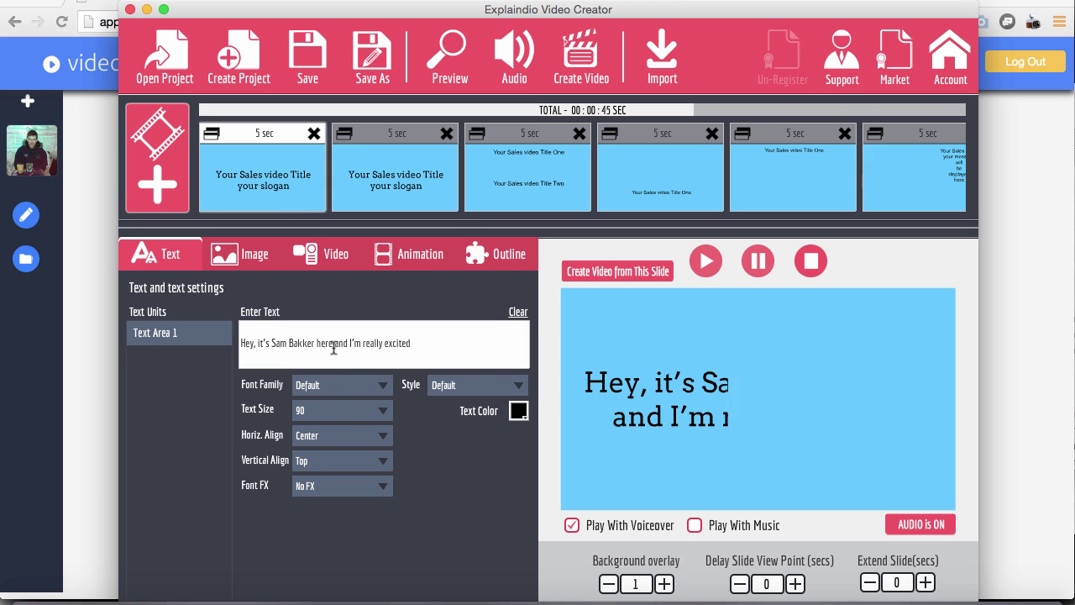
pyautogui.click(345, 410)
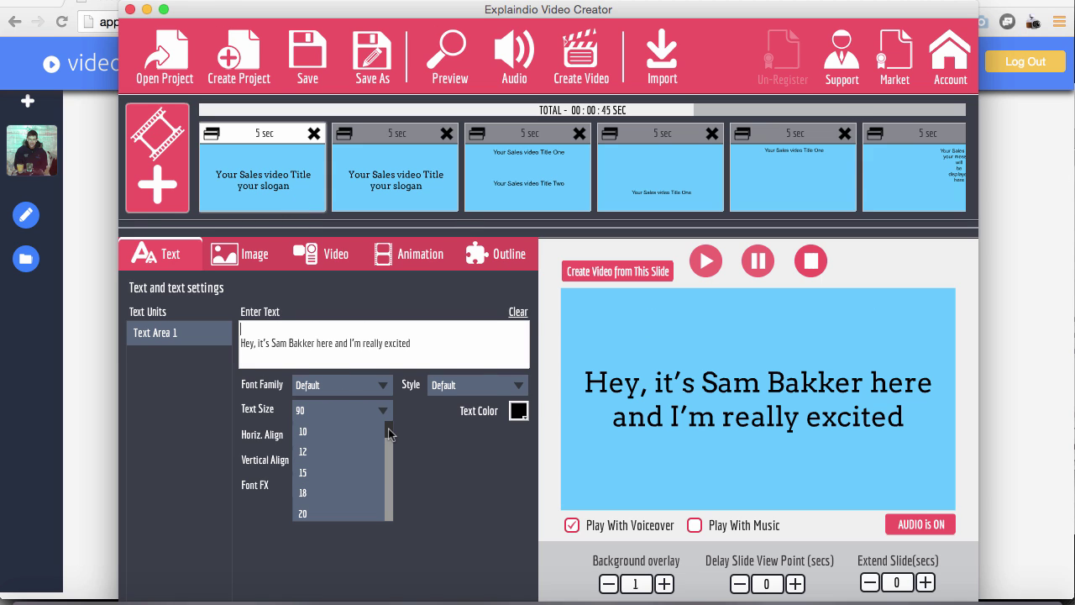
pyautogui.moveTo(388, 432); pyautogui.dragTo(382, 474)
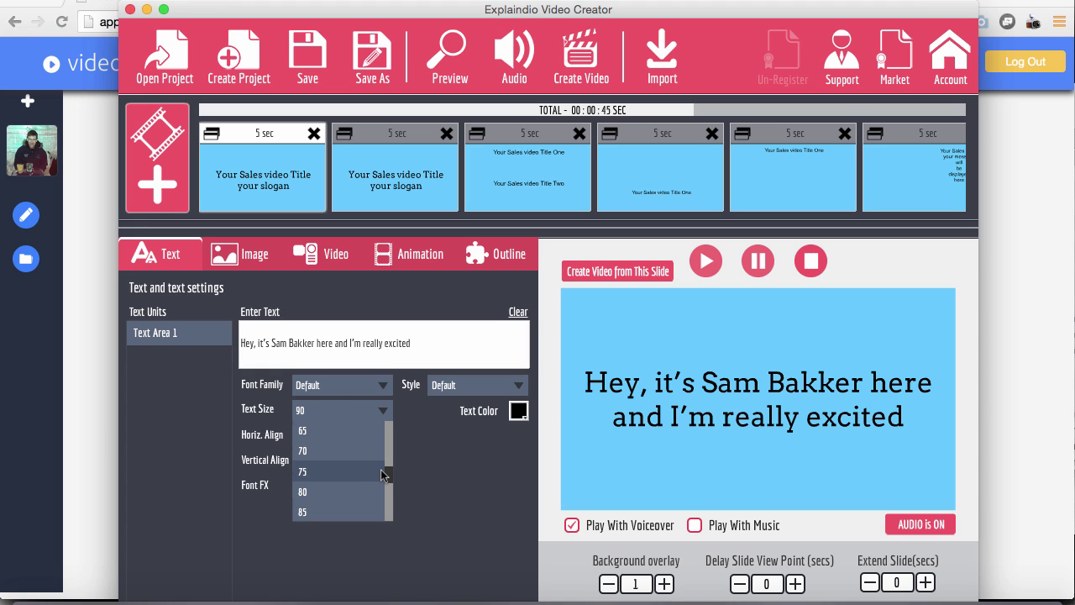
pyautogui.scroll(1, 341, 449)
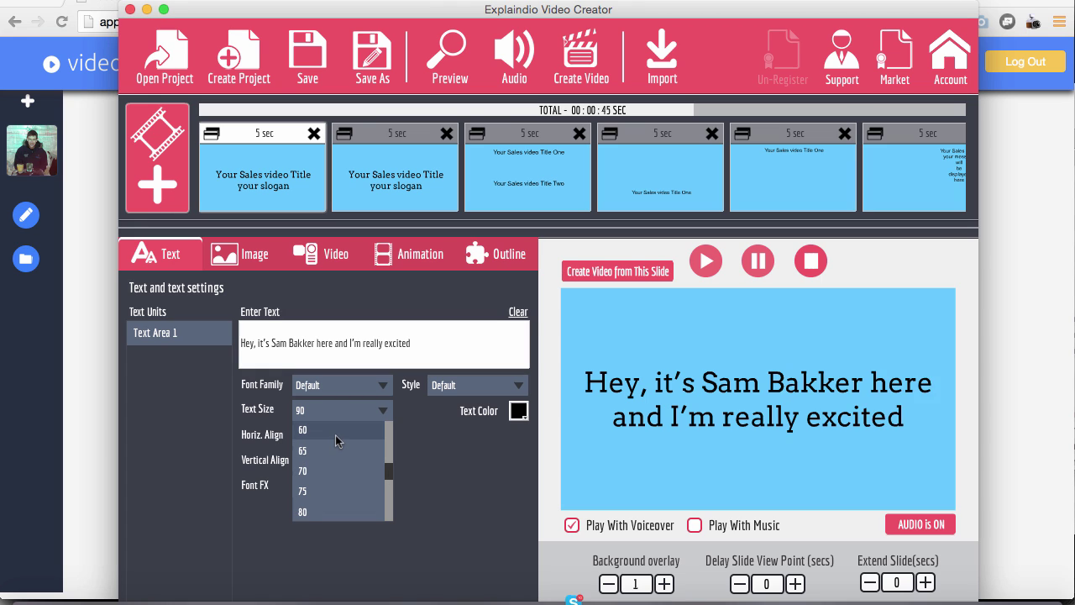
pyautogui.click(336, 433)
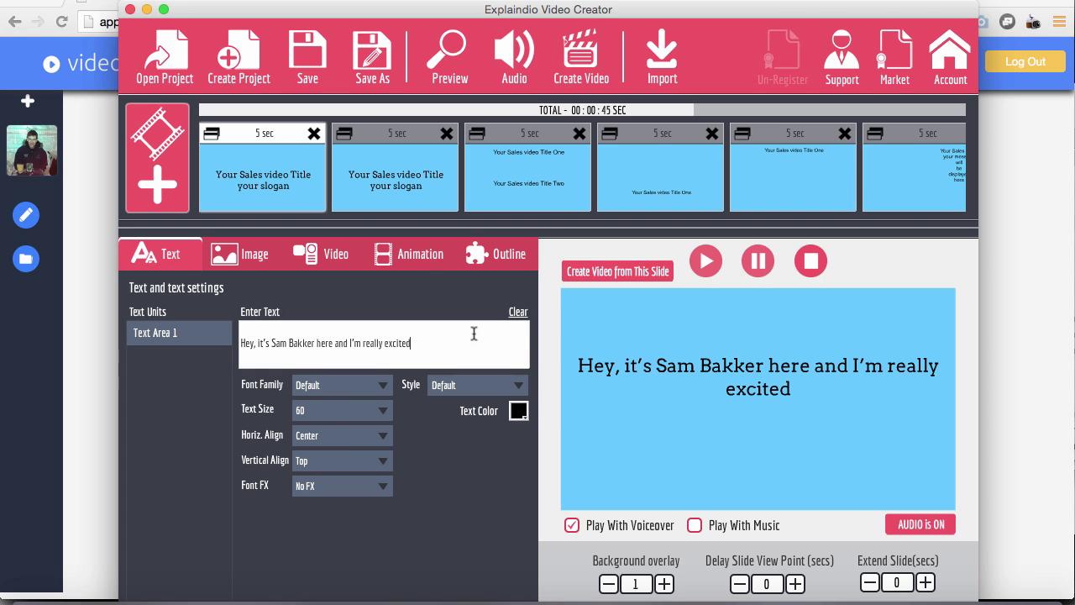
# Append 'because in the next few minutes, I'm going' to slide 1's text.
pyautogui.click(395, 177)
pyautogui.moveTo(425, 342); pyautogui.dragTo(254, 346)
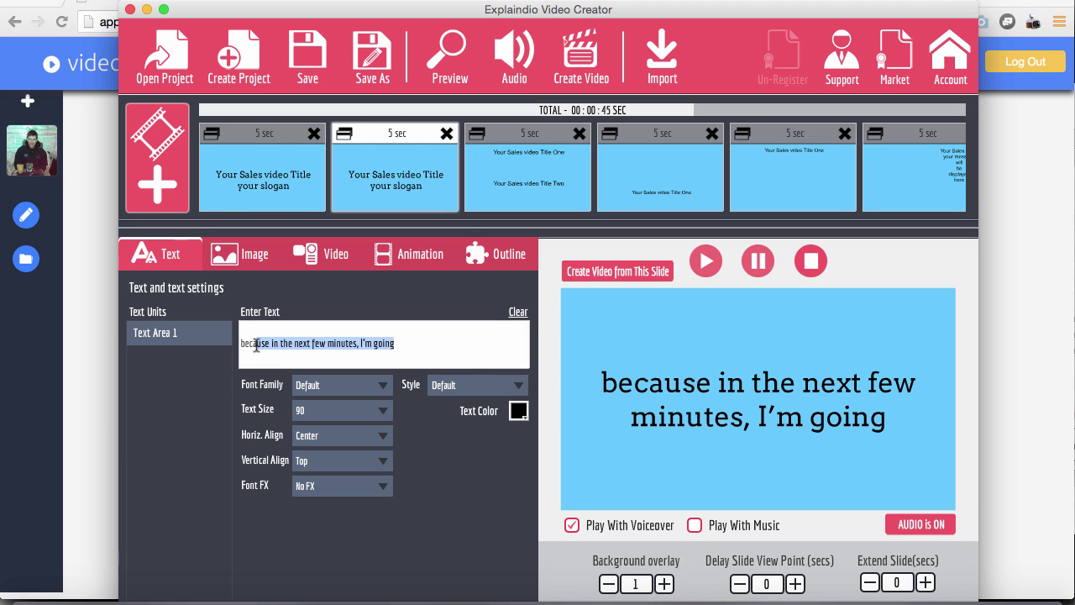
pyautogui.click(260, 183)
pyautogui.write("because in the next few minutes, I'm going")
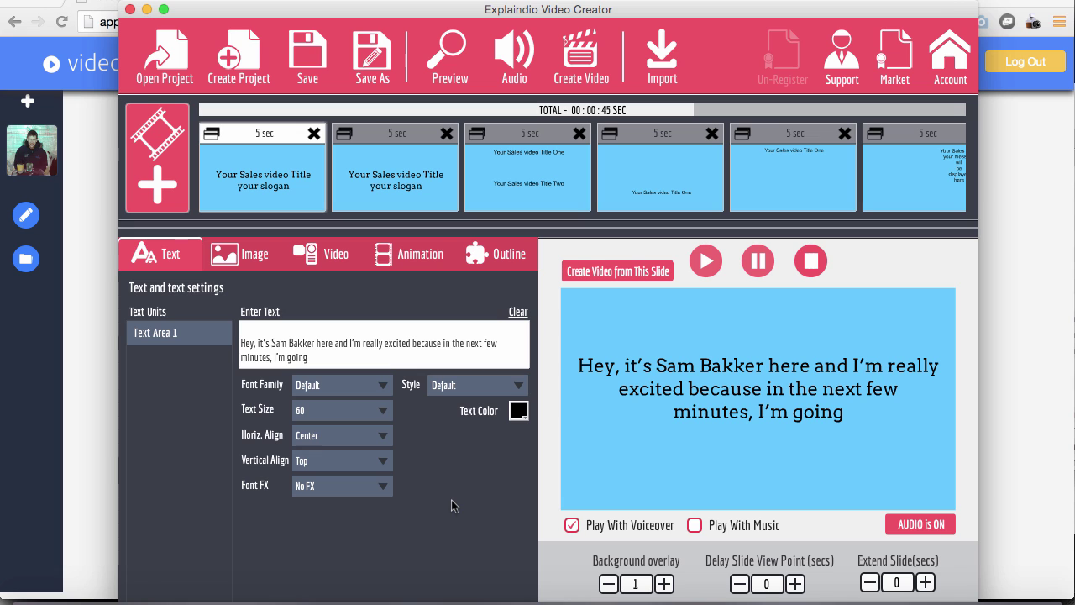
# Bring VideoScript's step 2 page forward, deselect the phrase, and scroll through the tips.
pyautogui.click(70, 413)
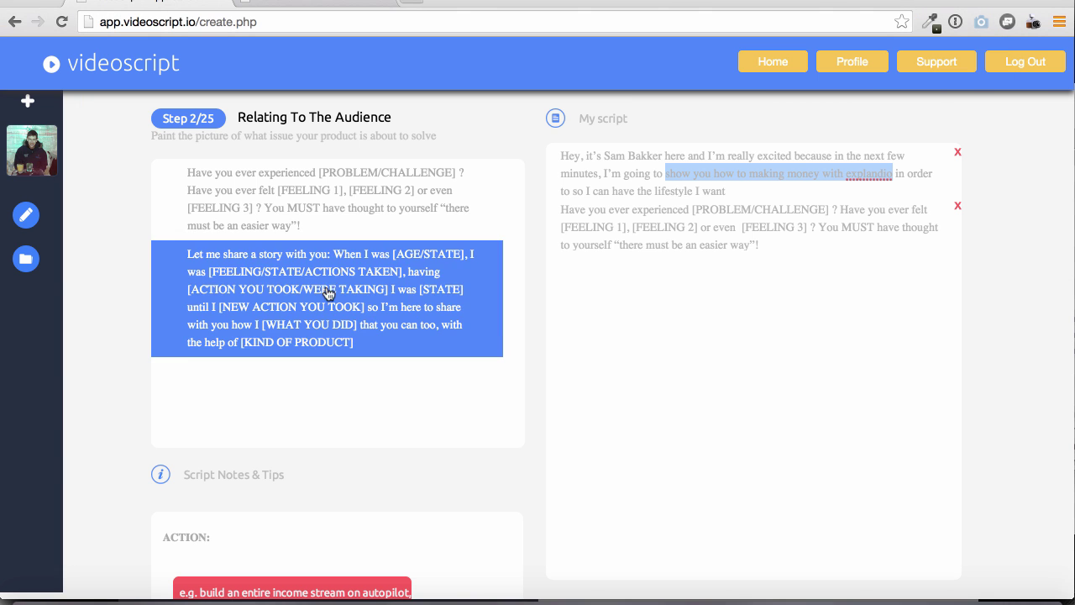
pyautogui.click(750, 220)
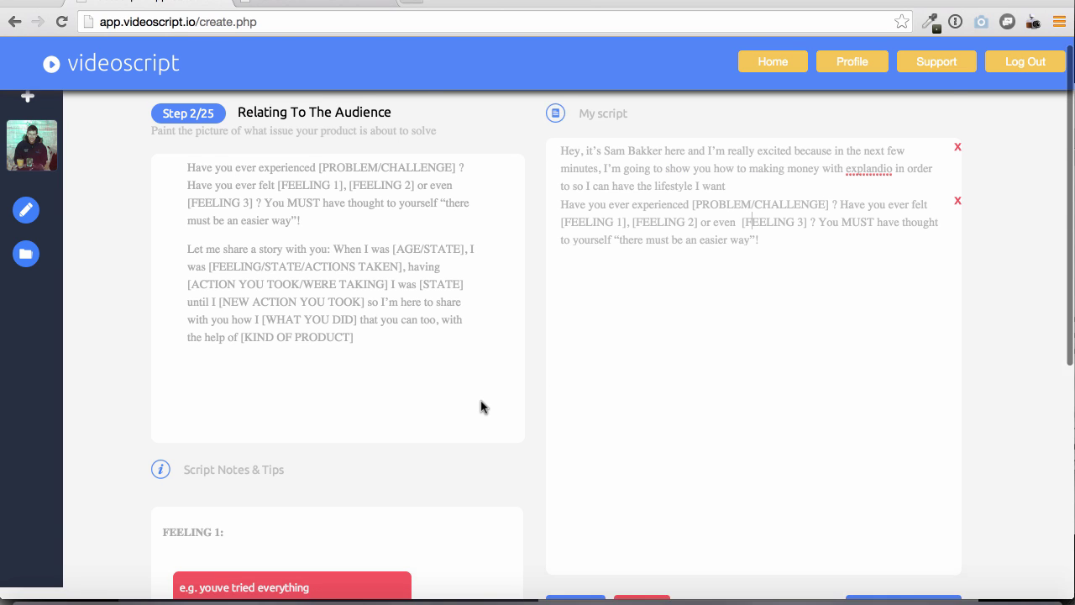
pyautogui.scroll(-3, 482, 408)
pyautogui.scroll(-2, 482, 407)
pyautogui.scroll(-3, 482, 407)
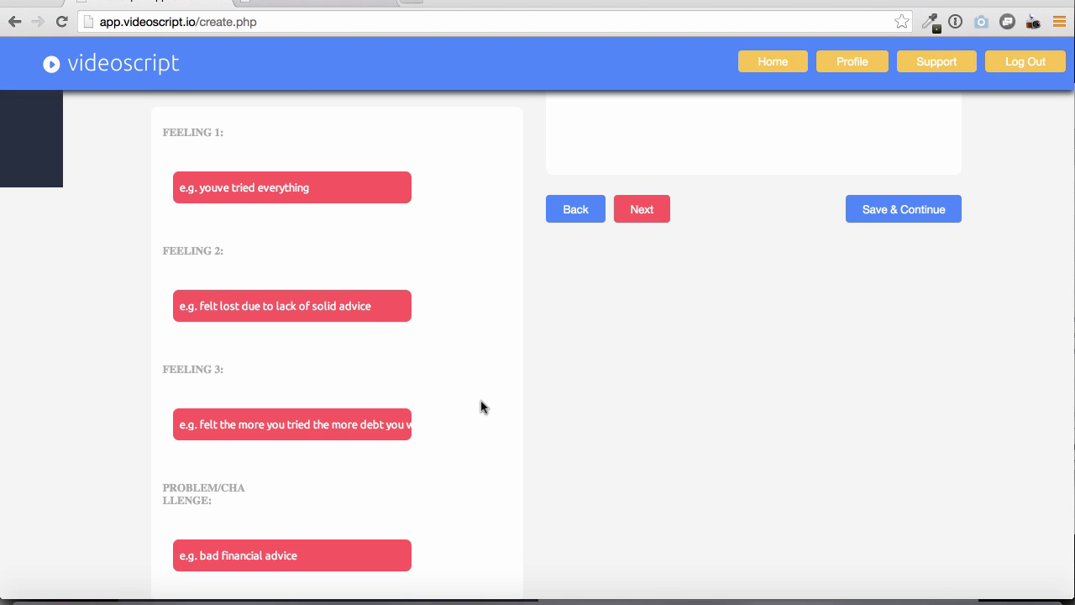
pyautogui.scroll(10, 482, 407)
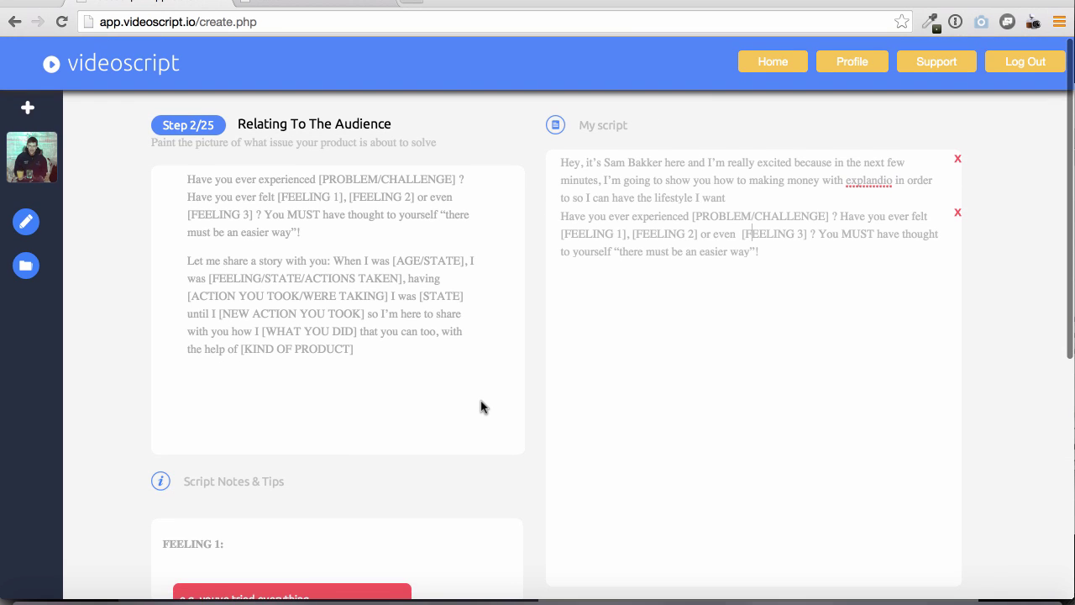